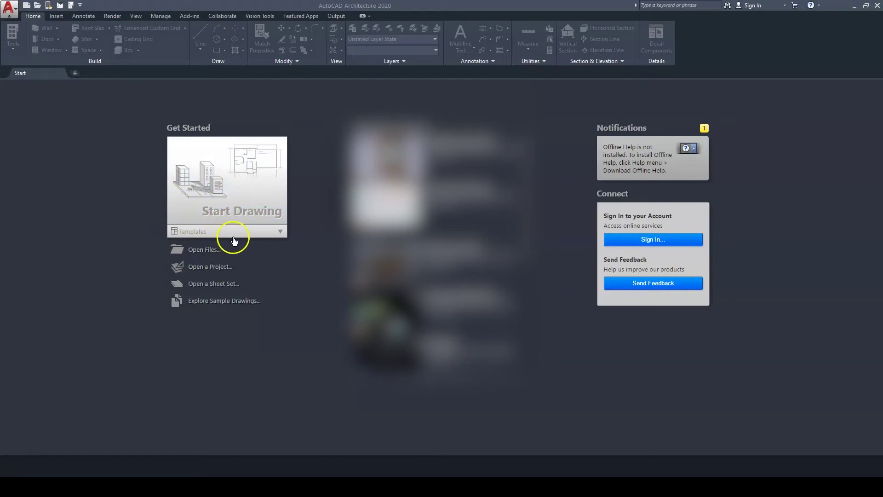
# Expand the Templates list under Start Drawing on the Start page.
pyautogui.click(218, 233)
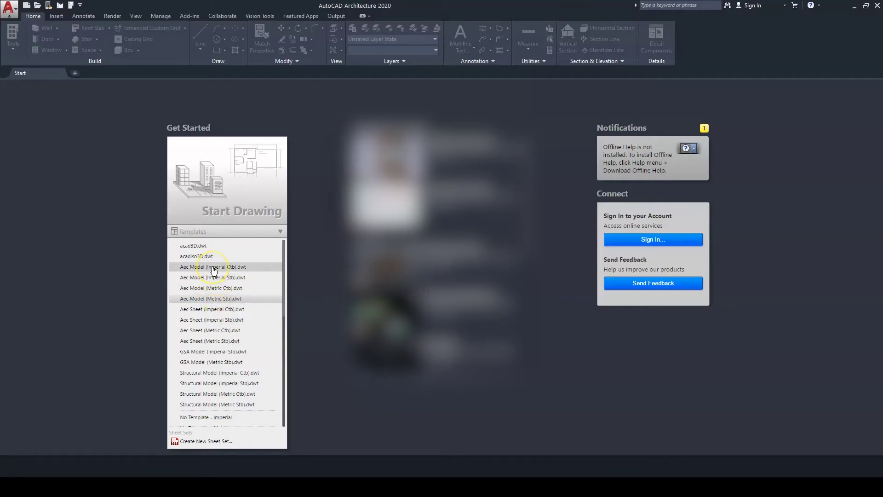
# Collapse the Templates list and browse the Select template dialog from Application menu > New.
pyautogui.click(215, 233)
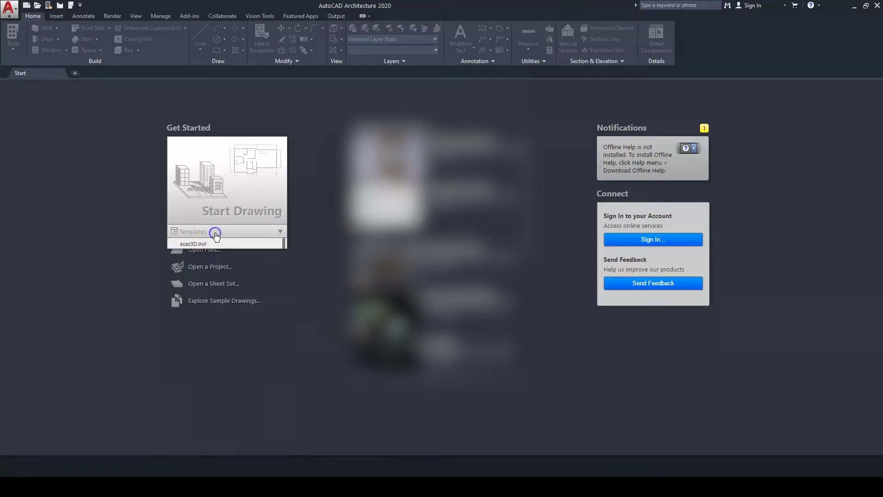
pyautogui.click(9, 9)
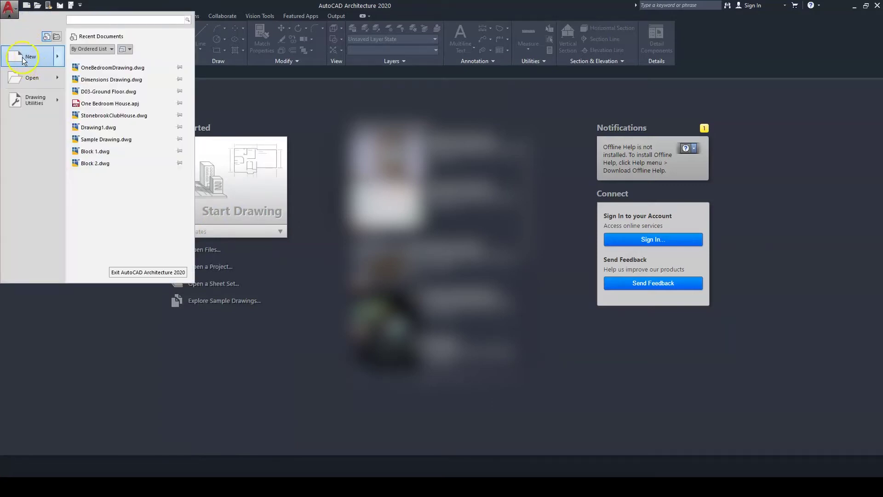
pyautogui.click(34, 57)
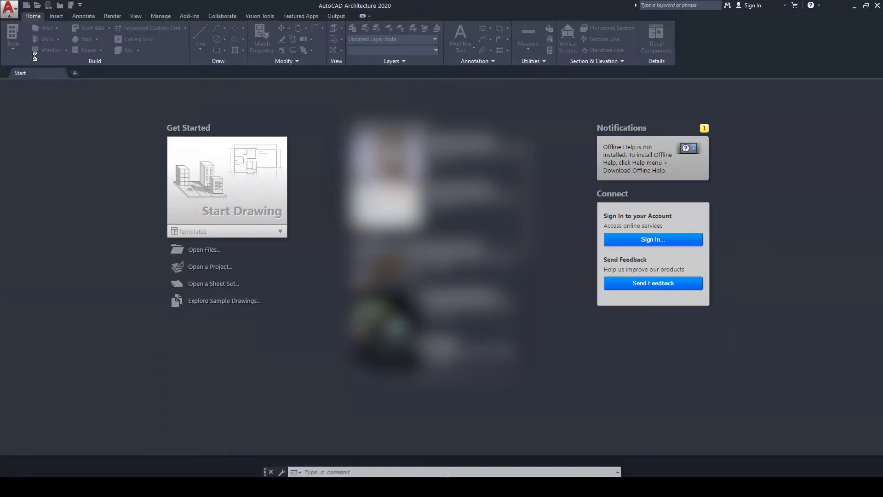
pyautogui.moveTo(386, 131); pyautogui.dragTo(375, 130)
pyautogui.moveTo(450, 175); pyautogui.dragTo(451, 209)
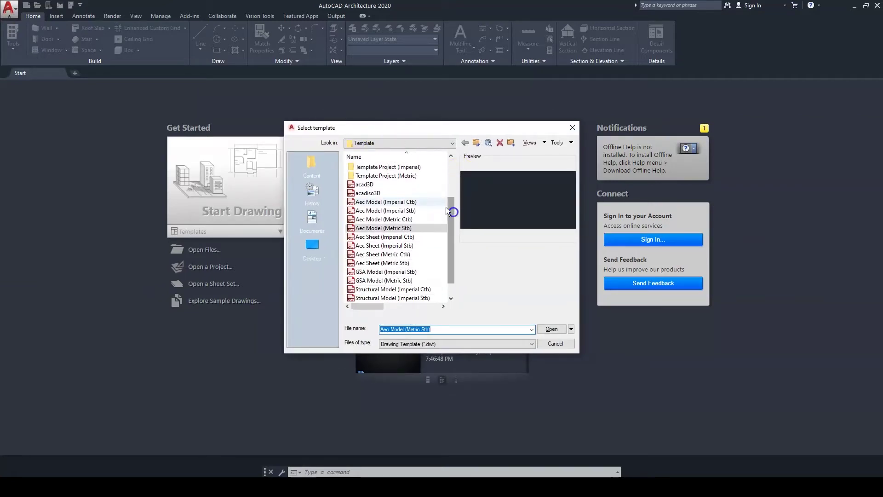
# Highlight Aec Model (Metric Stb), close the chooser unused, and start a new drawing.
pyautogui.click(381, 229)
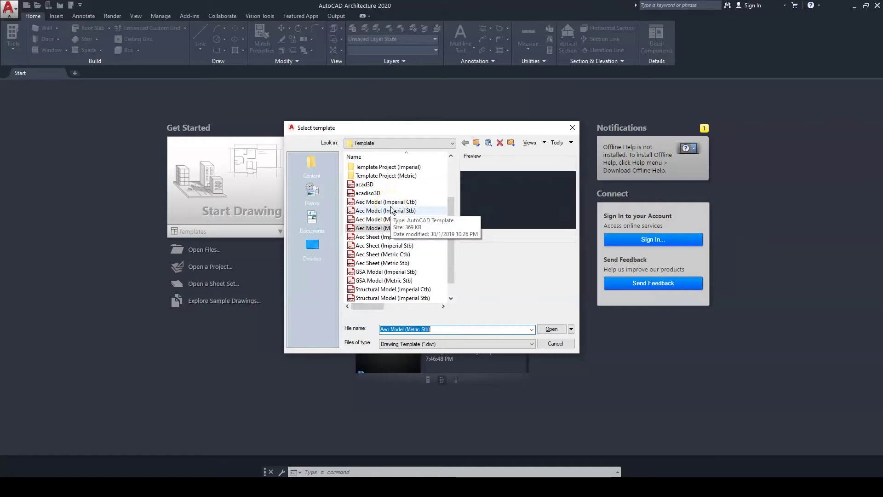
pyautogui.click(574, 130)
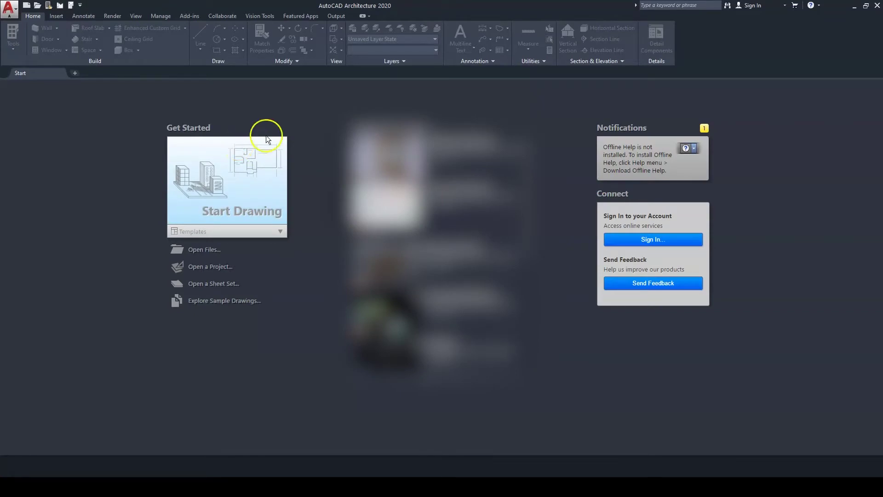
pyautogui.click(239, 178)
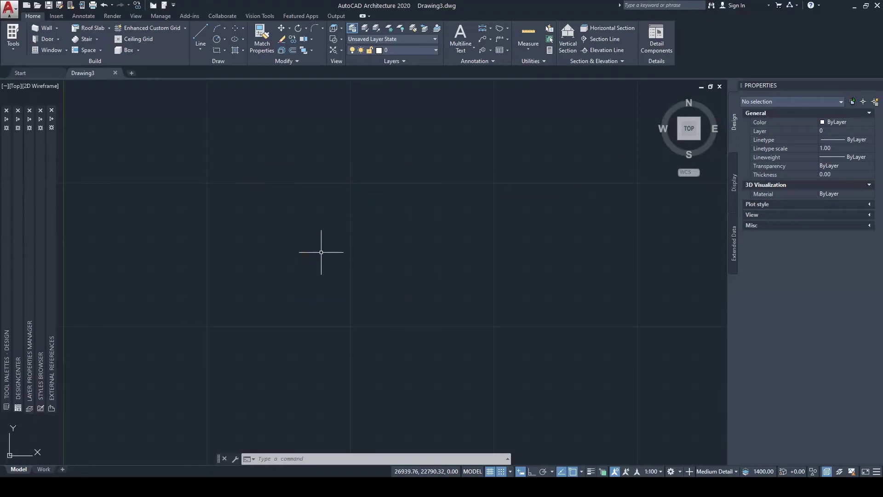
# Open the units dialog with the UN command and close it without changes.
pyautogui.write('u')
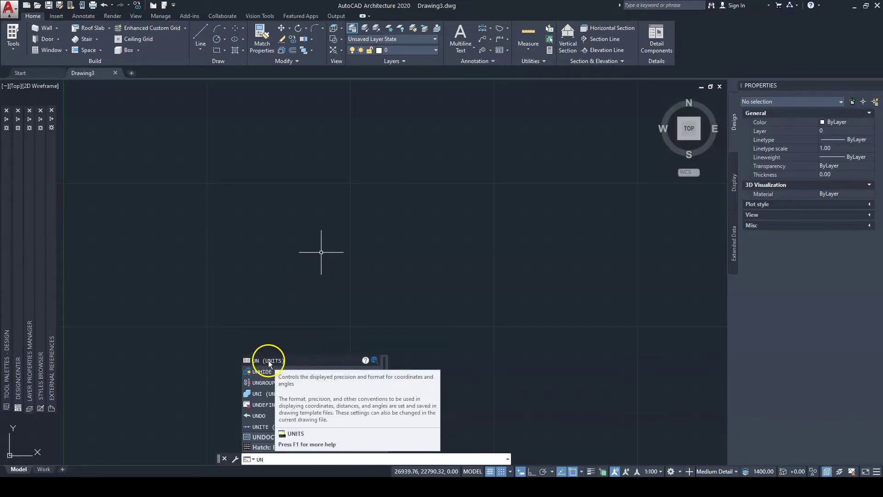
pyautogui.press('Down')
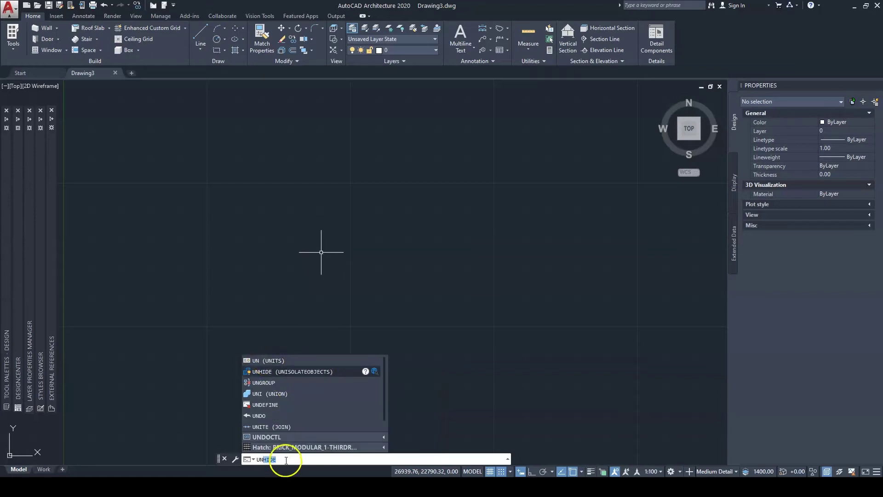
pyautogui.press('Return')
pyautogui.write('un')
pyautogui.press('Return')
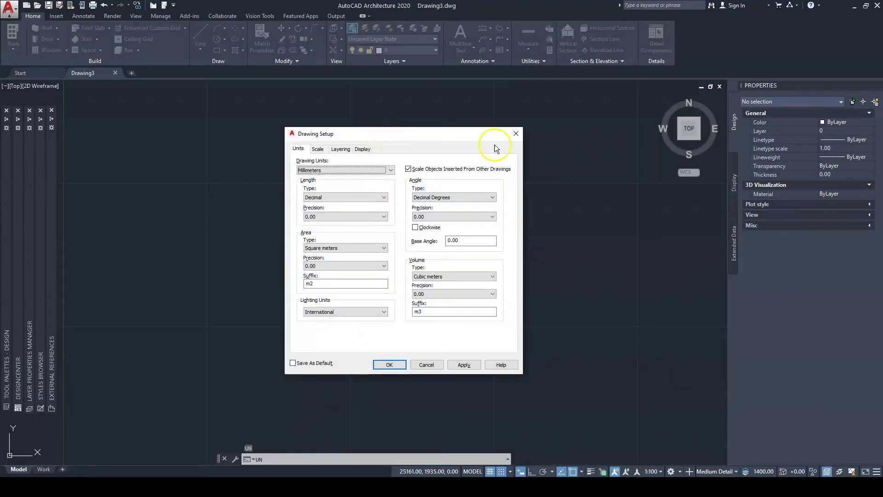
pyautogui.click(514, 135)
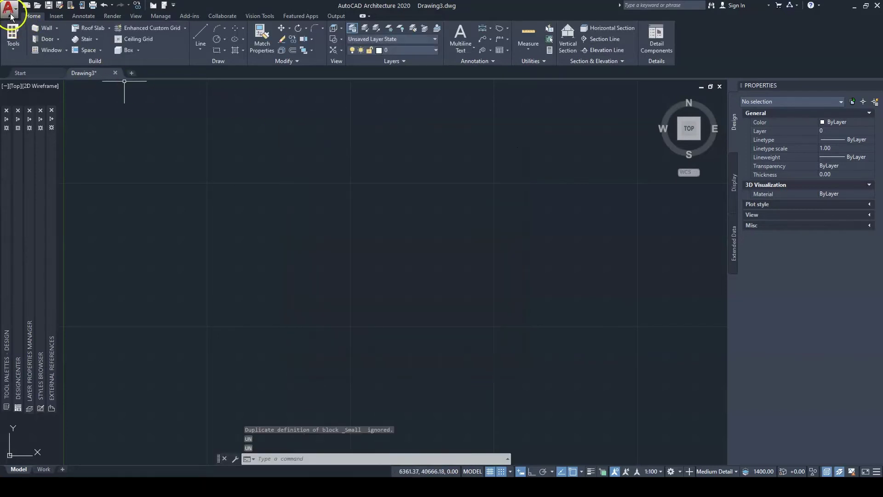
# Open Drawing Setup from the Application menu's Drawing Utilities.
pyautogui.click(9, 9)
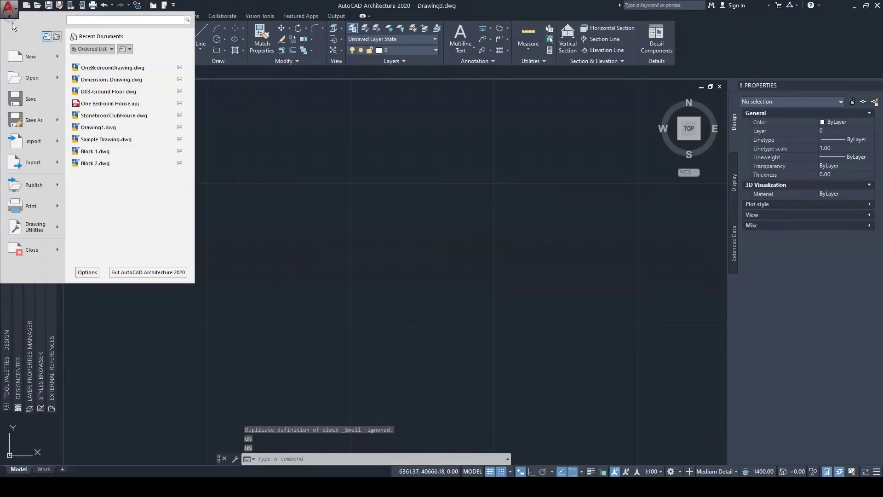
pyautogui.click(21, 229)
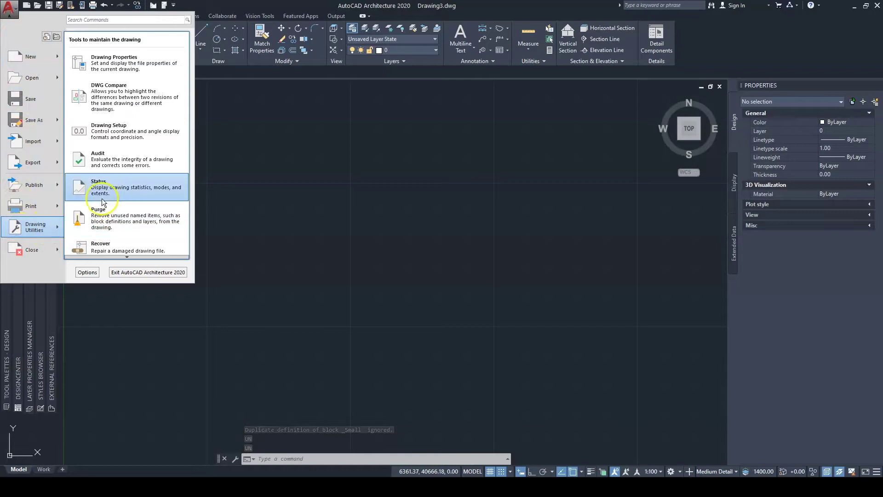
pyautogui.click(115, 135)
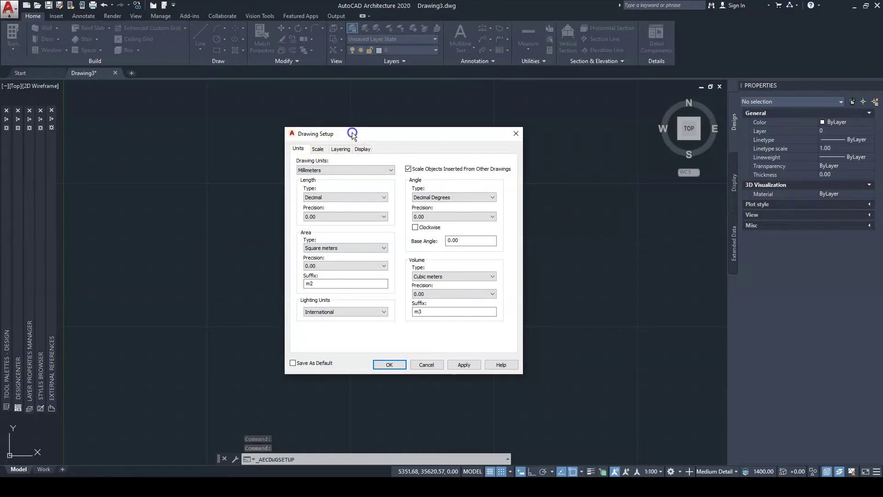
pyautogui.click(300, 153)
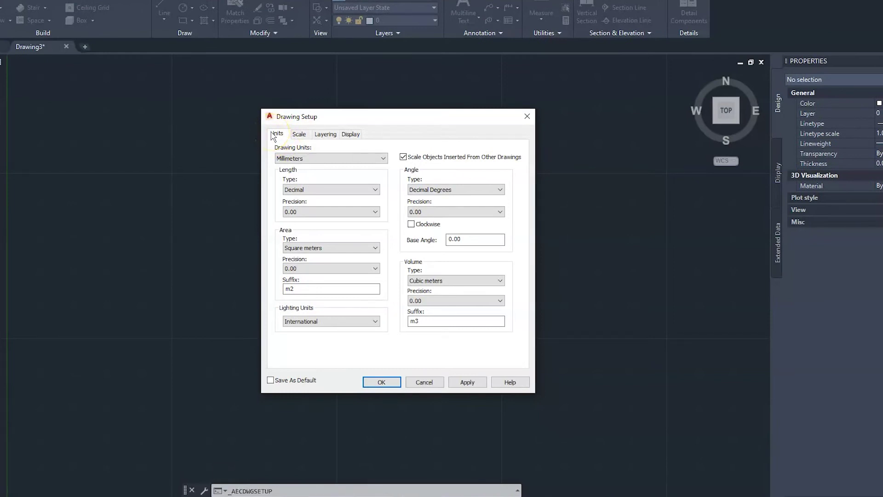
pyautogui.click(276, 136)
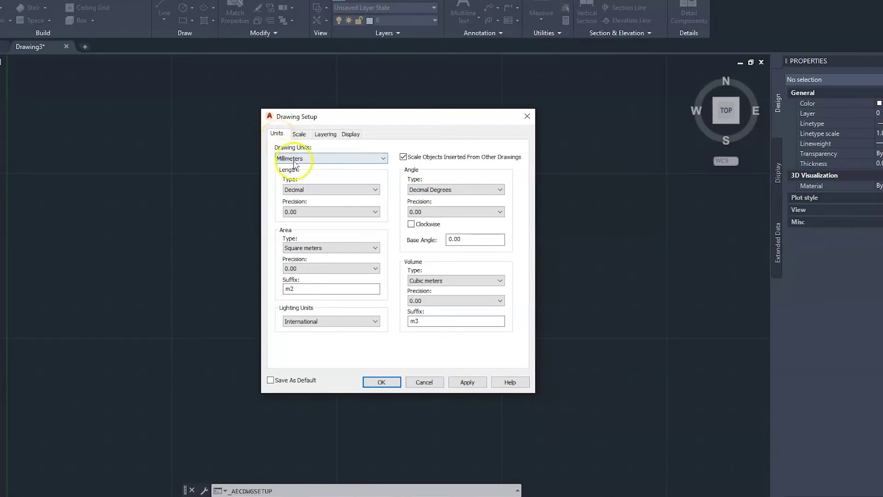
pyautogui.click(353, 292)
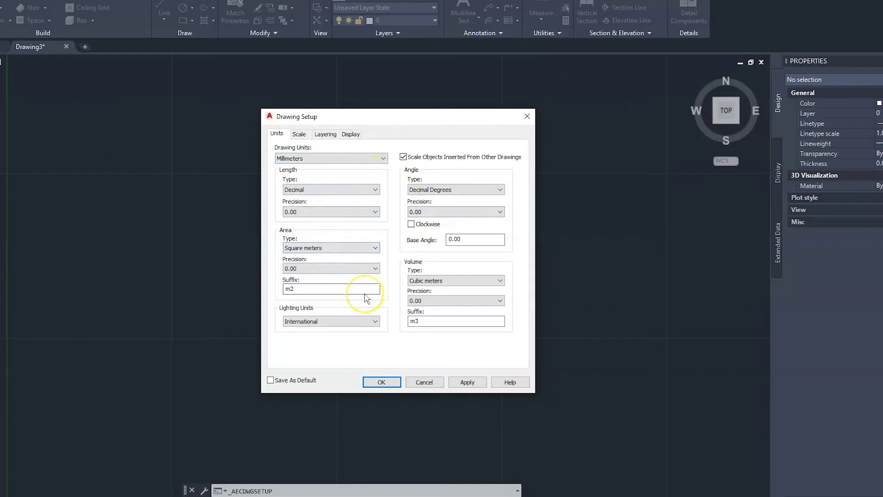
pyautogui.click(304, 159)
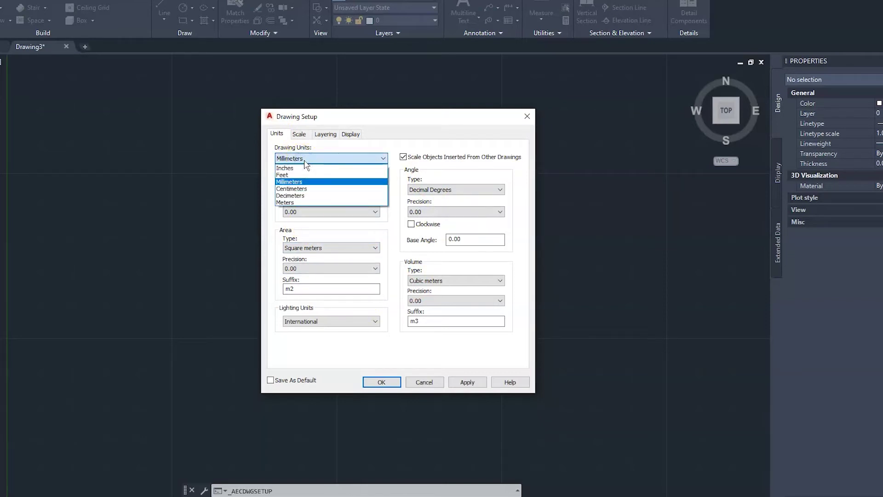
pyautogui.click(300, 169)
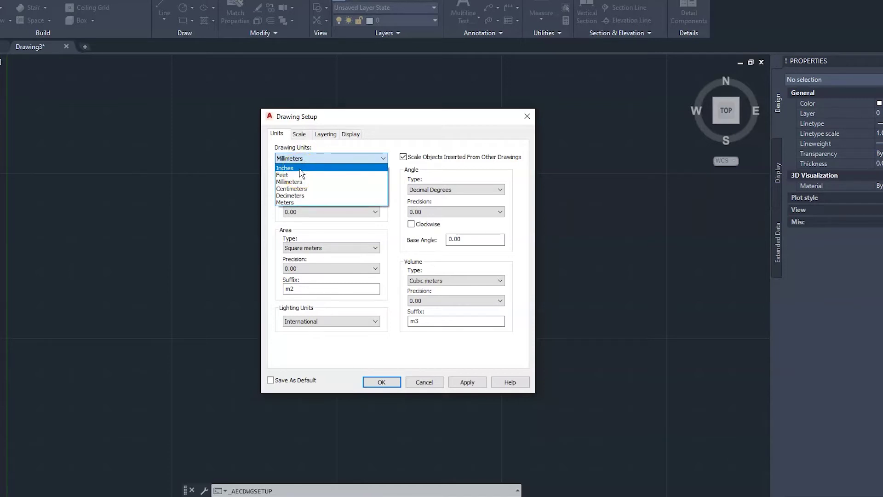
pyautogui.click(288, 170)
pyautogui.click(390, 130)
pyautogui.click(289, 162)
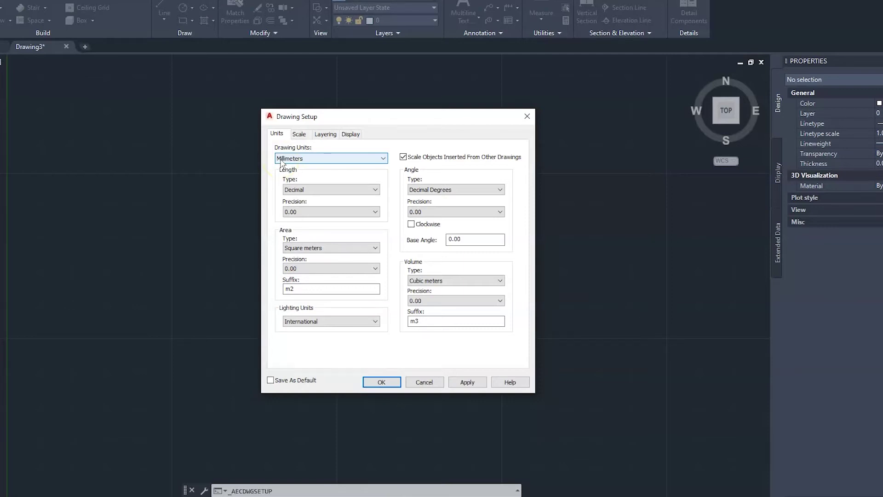
pyautogui.click(524, 121)
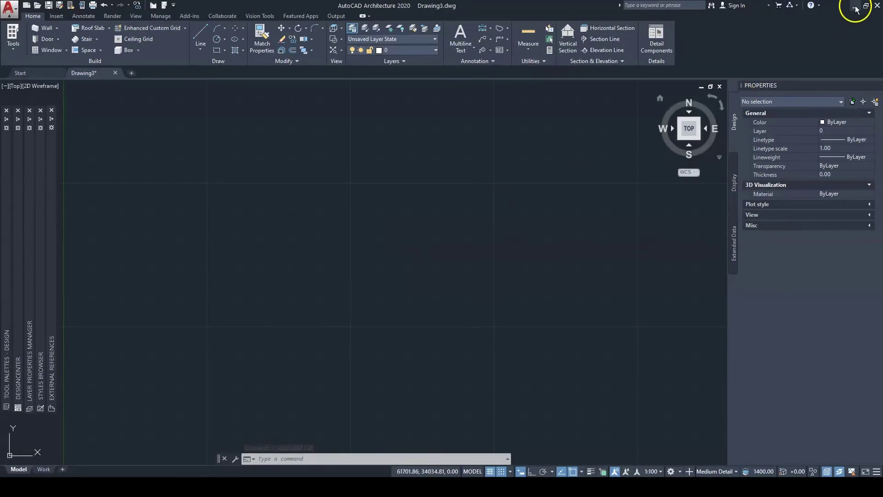
# Minimize AutoCAD and launch the US Metric AutoCAD Architecture 2020 desktop shortcut.
pyautogui.click(855, 5)
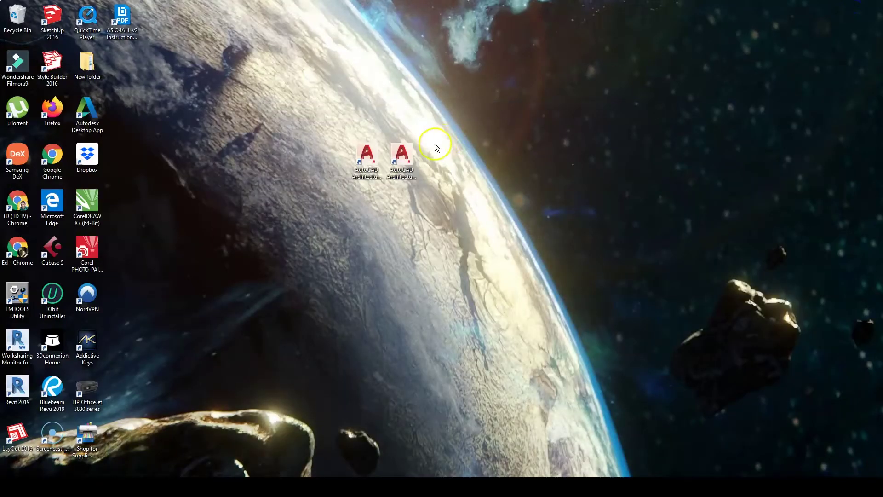
pyautogui.click(402, 158)
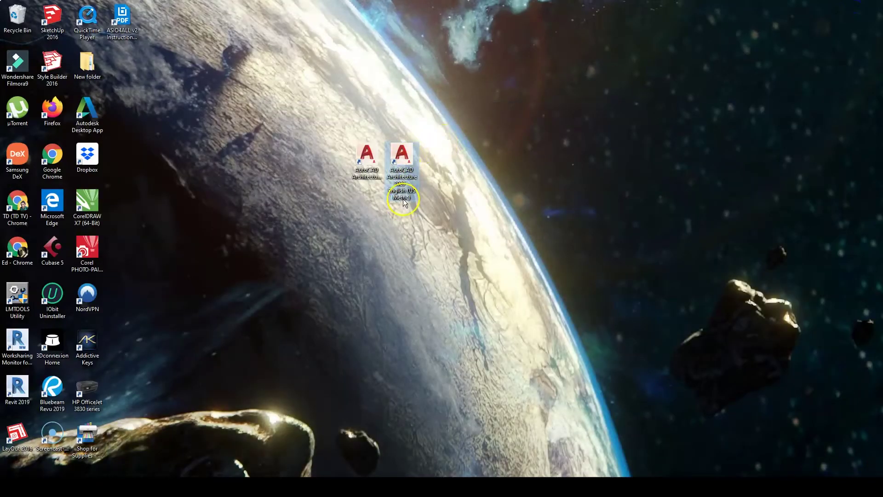
pyautogui.click(363, 174)
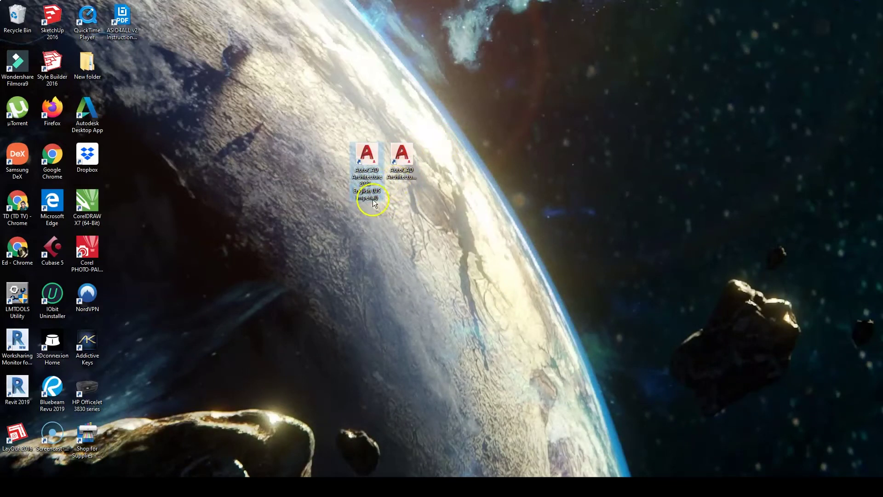
pyautogui.click(403, 196)
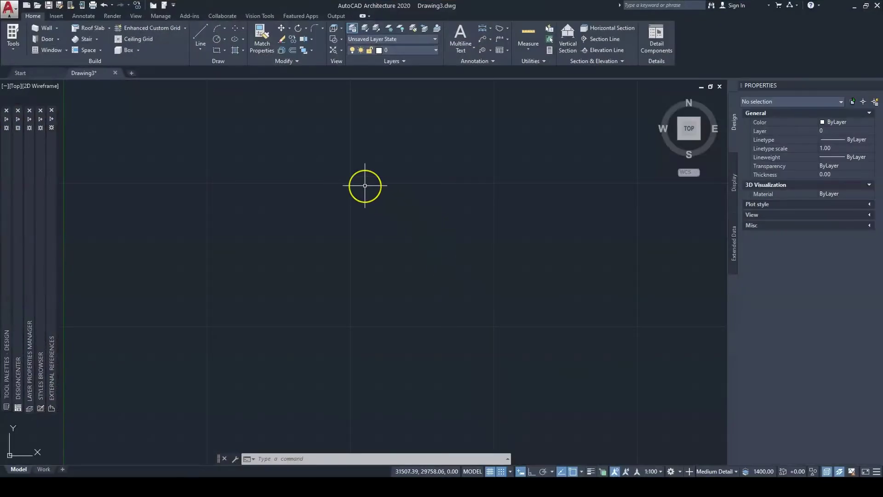
# Open Drawing Setup's Units tab with UN and go to the length precision setting.
pyautogui.write('un')
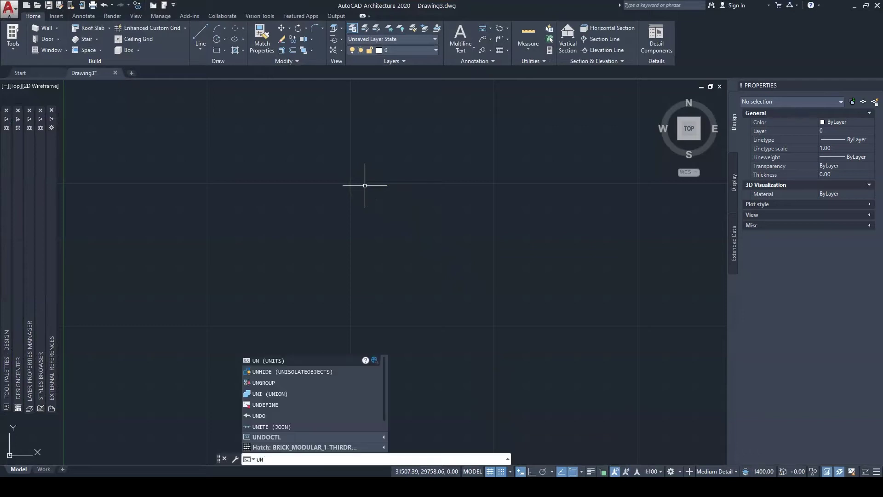
pyautogui.press('Return')
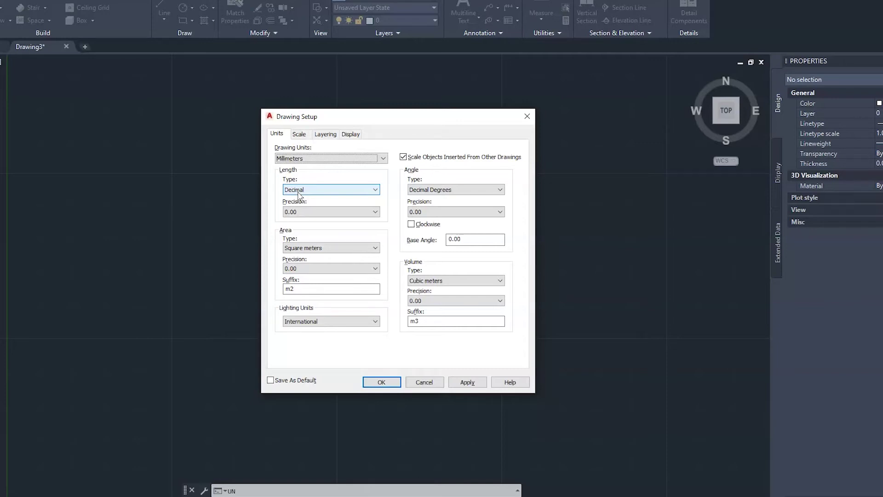
pyautogui.click(301, 212)
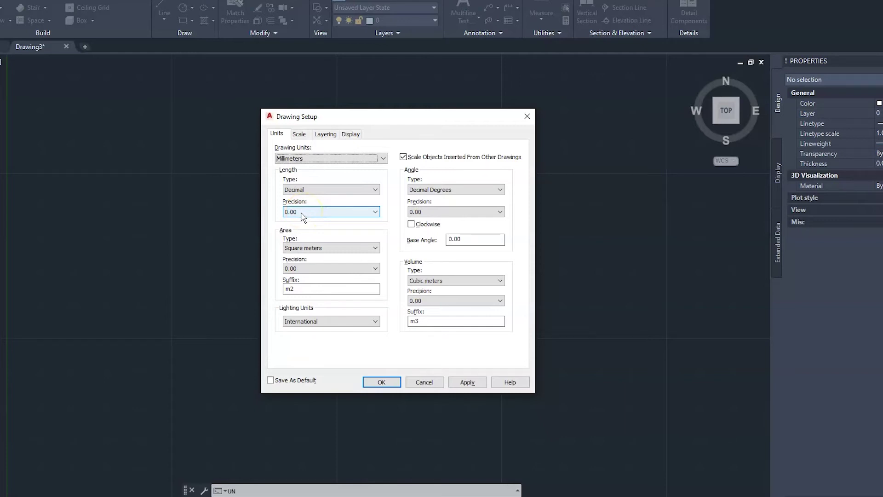
pyautogui.click(301, 212)
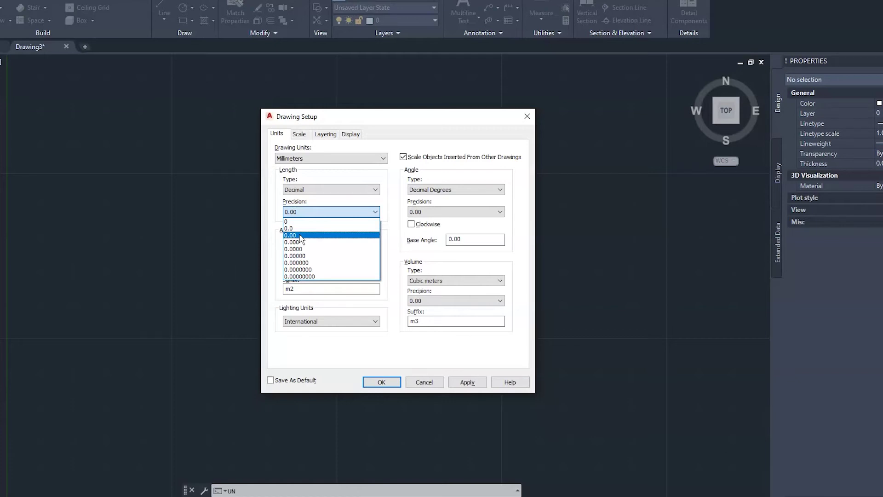
pyautogui.click(299, 251)
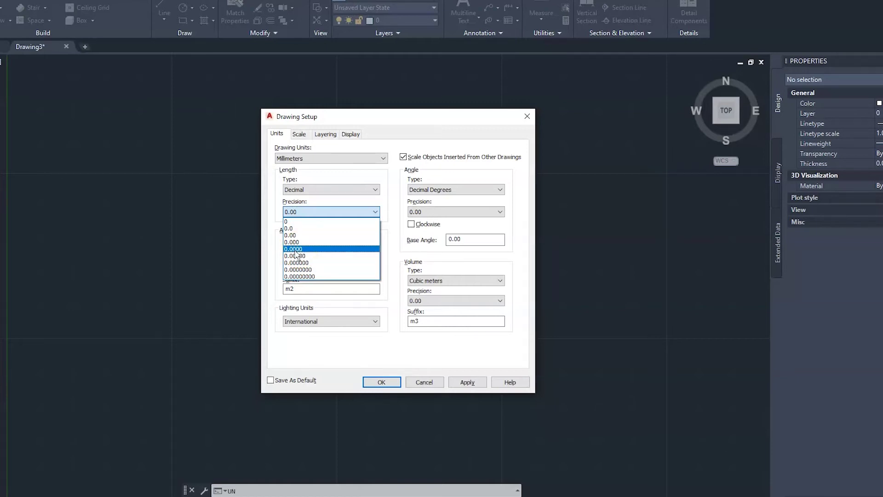
pyautogui.click(299, 253)
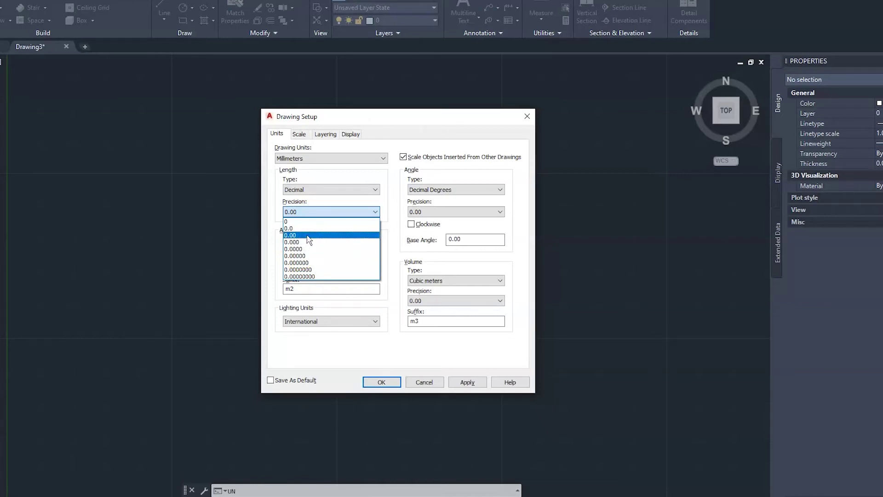
pyautogui.click(308, 236)
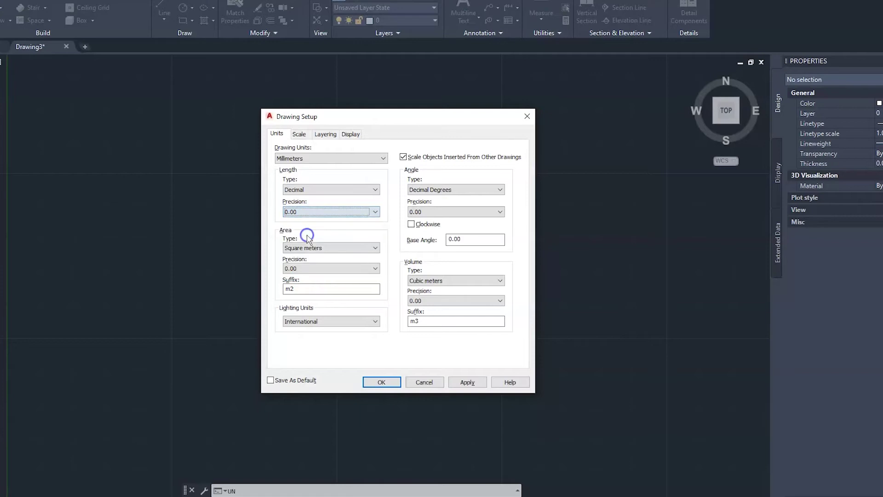
pyautogui.click(324, 268)
pyautogui.click(386, 314)
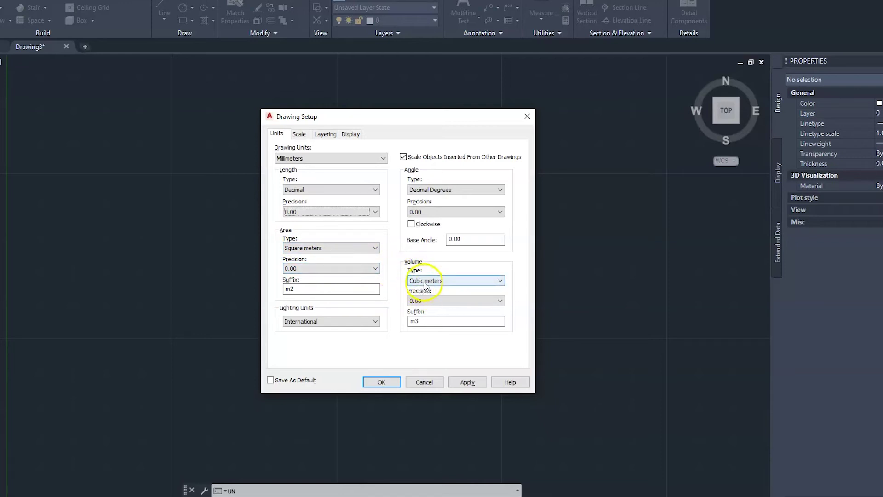
pyautogui.click(335, 248)
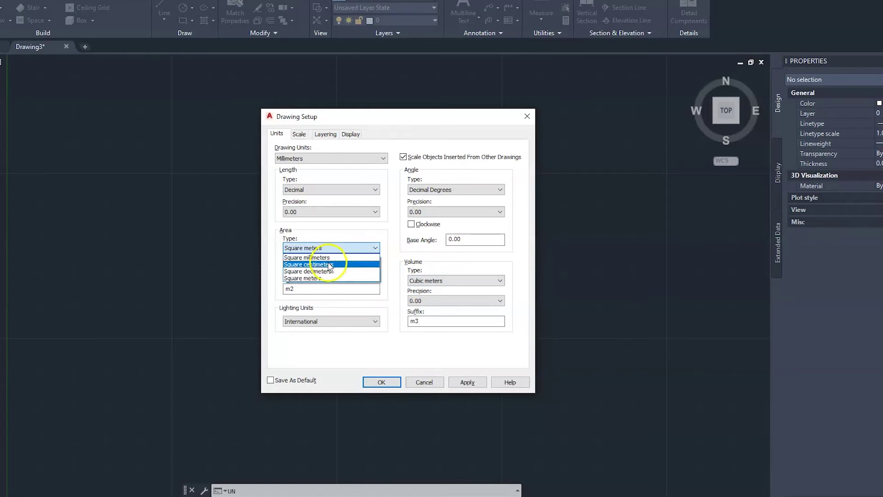
pyautogui.click(329, 258)
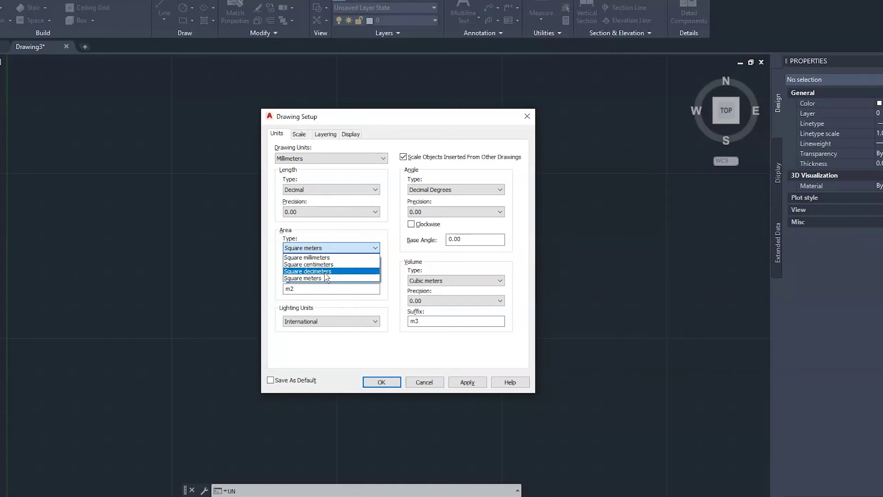
pyautogui.click(334, 234)
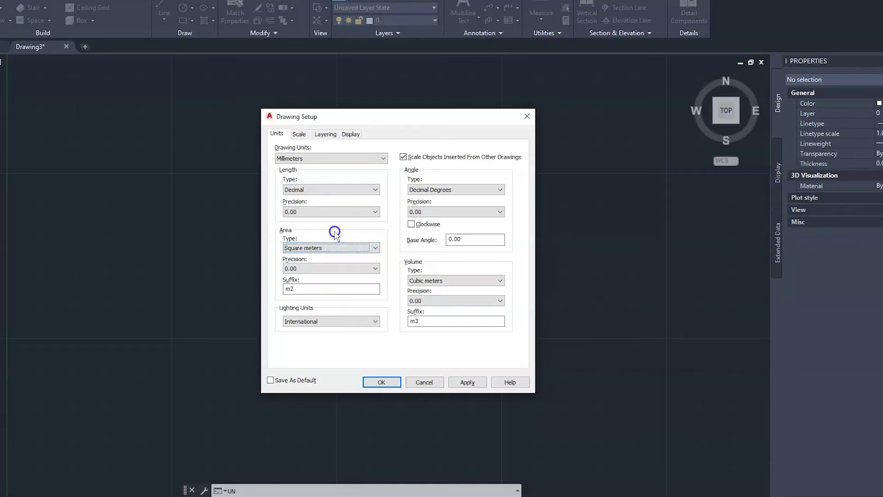
pyautogui.click(432, 280)
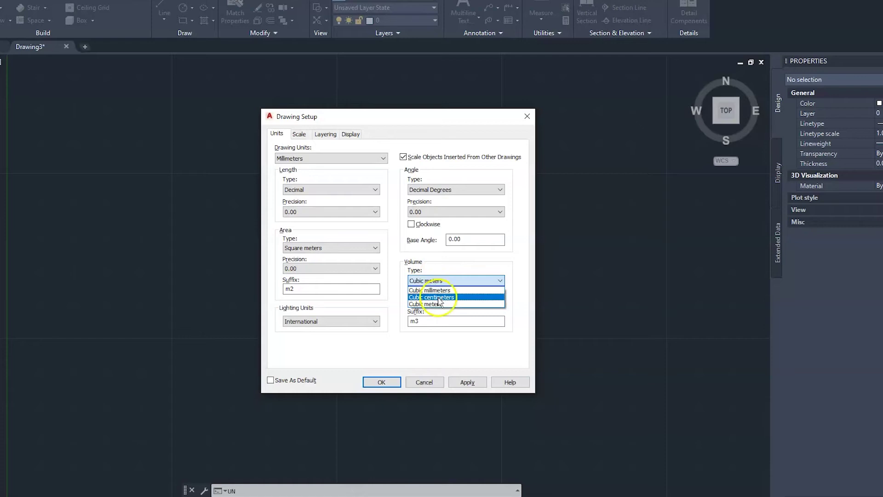
pyautogui.click(437, 279)
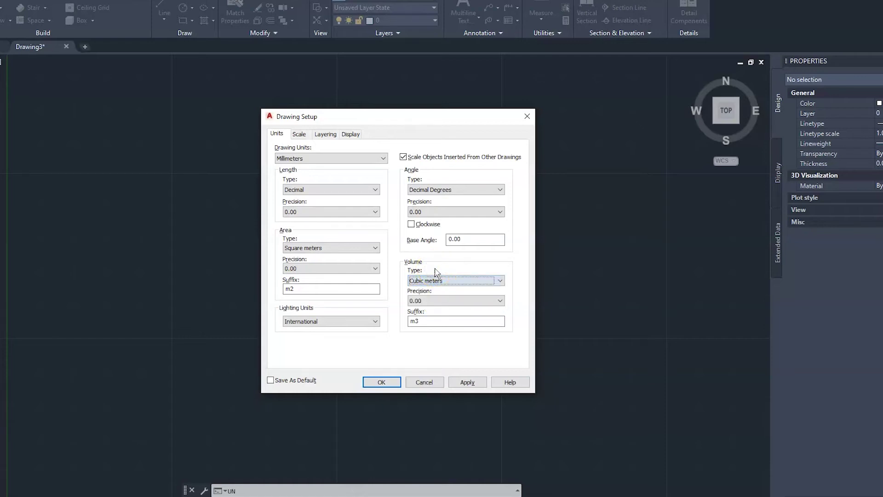
pyautogui.click(427, 191)
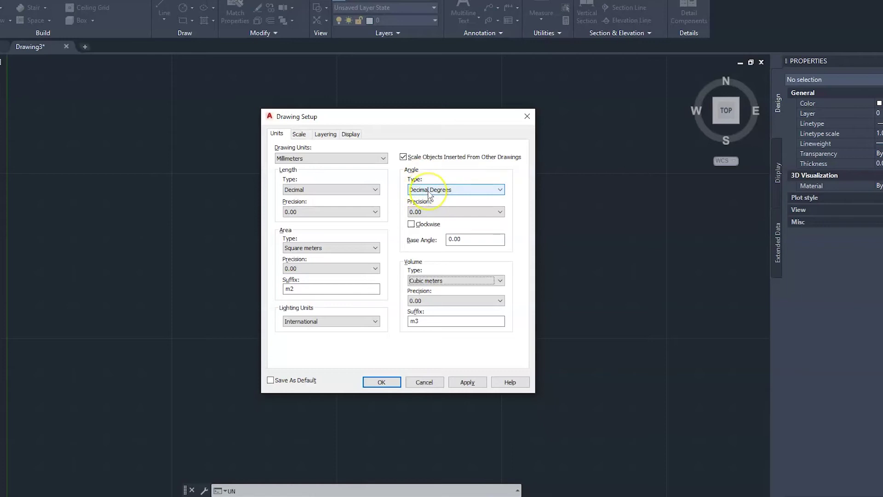
pyautogui.click(428, 192)
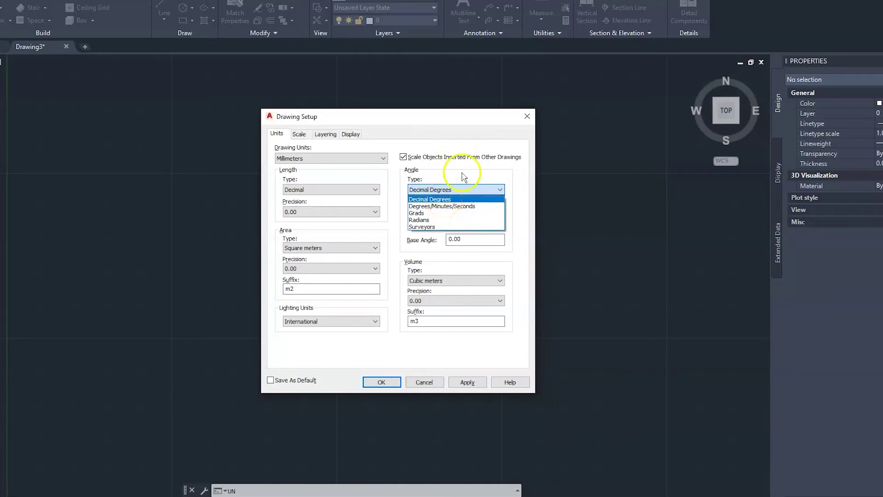
pyautogui.click(443, 199)
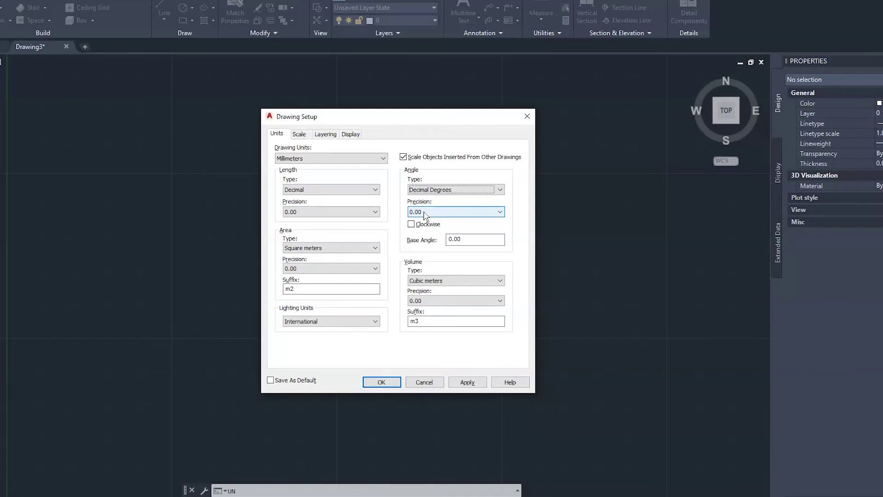
pyautogui.click(424, 214)
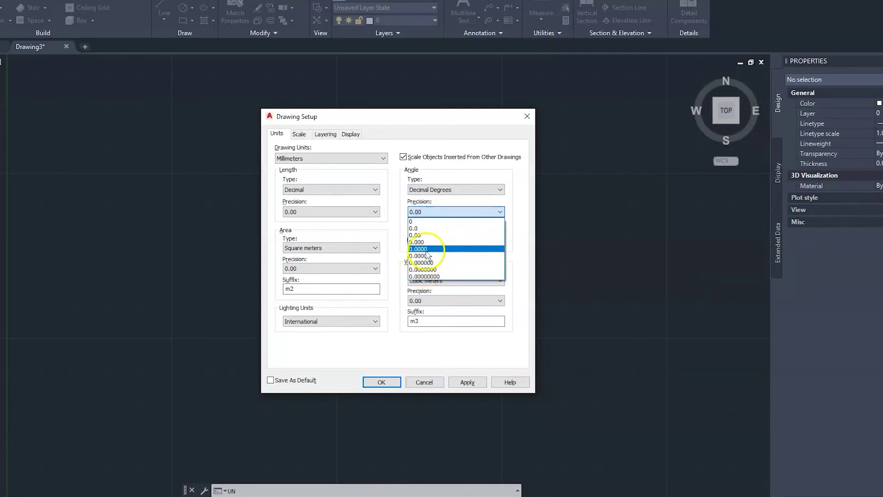
pyautogui.click(425, 235)
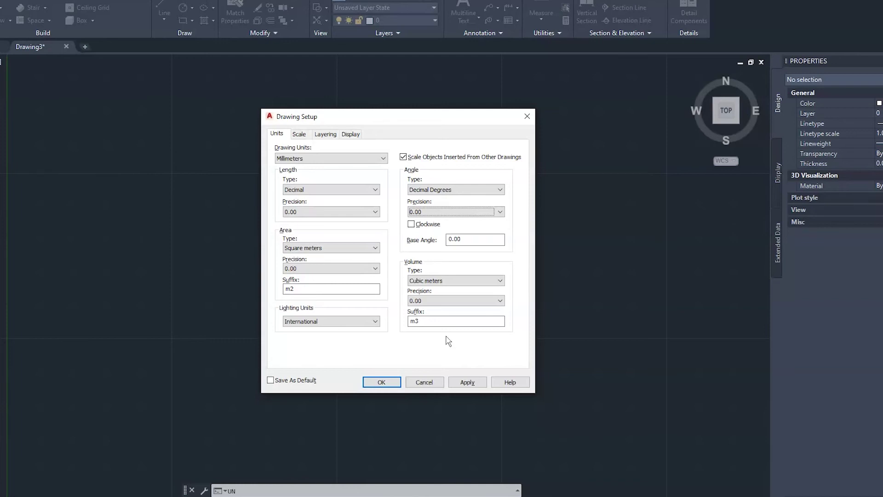
pyautogui.click(334, 159)
# Set drawing units to Inches with Architectural length type at 0'-0 1/8" precision.
pyautogui.click(323, 169)
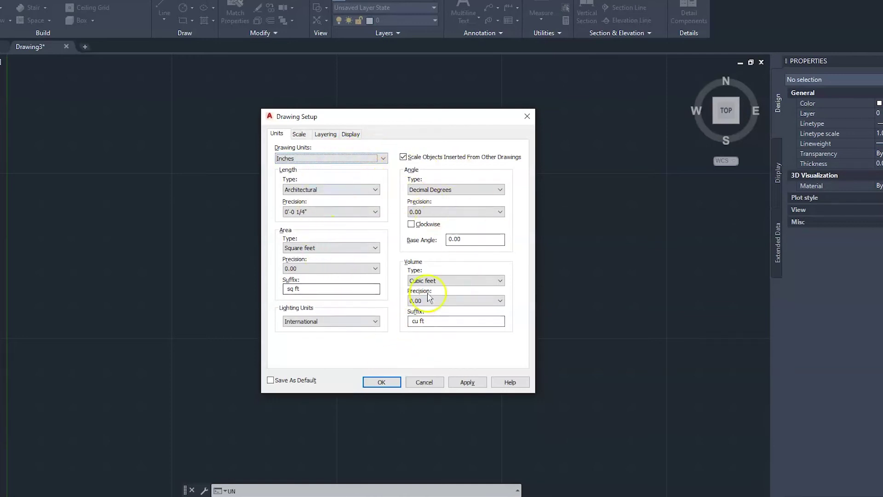
pyautogui.click(330, 190)
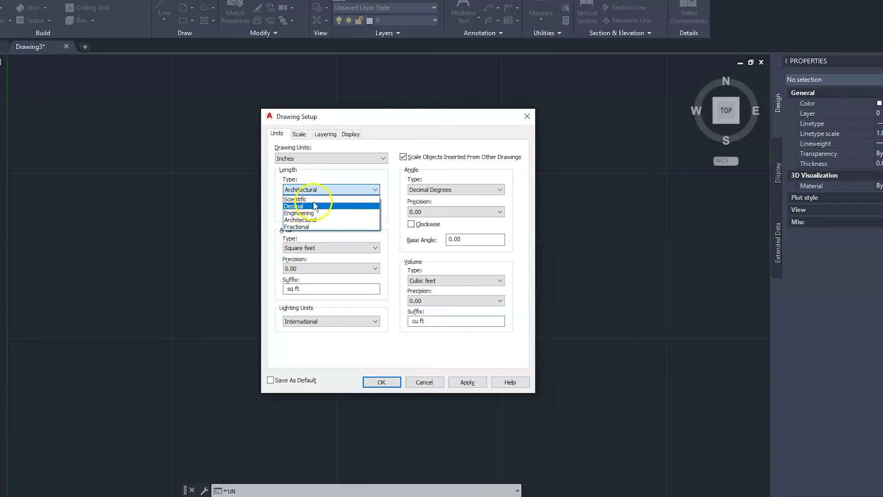
pyautogui.click(315, 186)
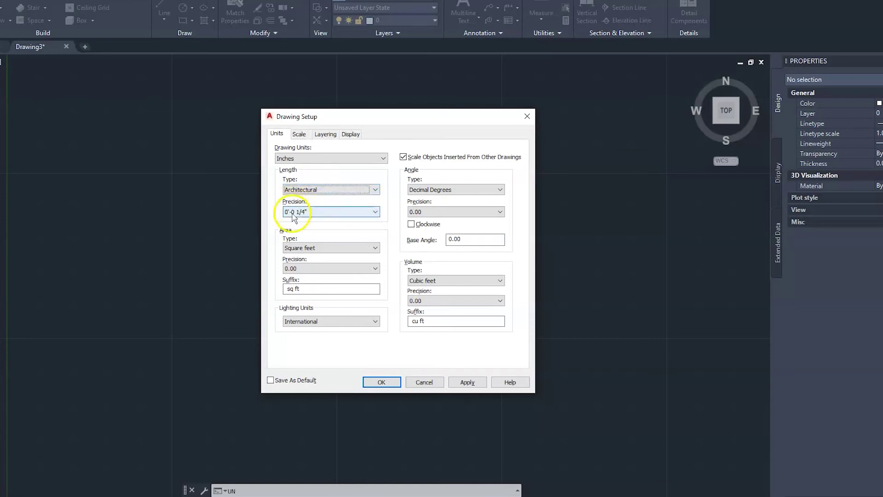
pyautogui.click(307, 212)
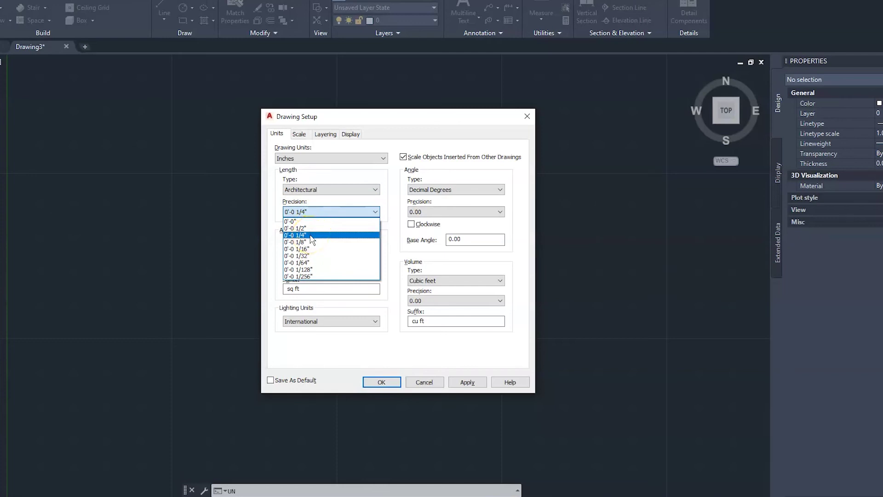
pyautogui.click(310, 263)
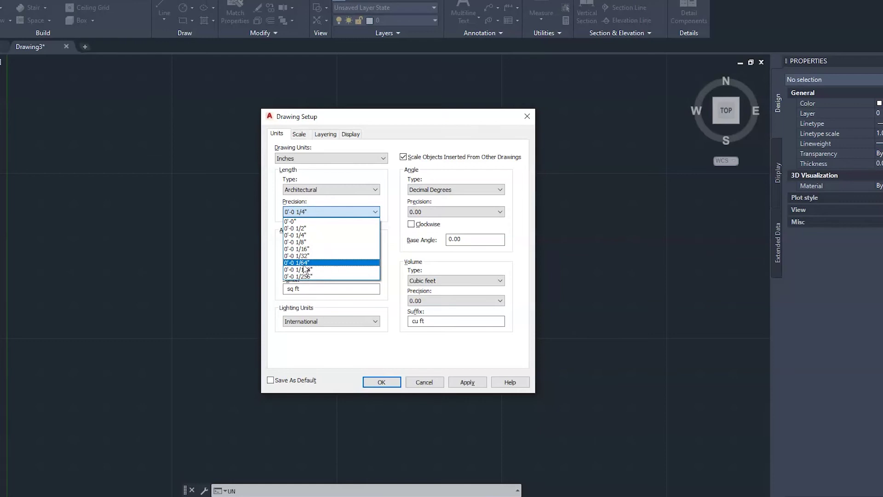
pyautogui.click(308, 242)
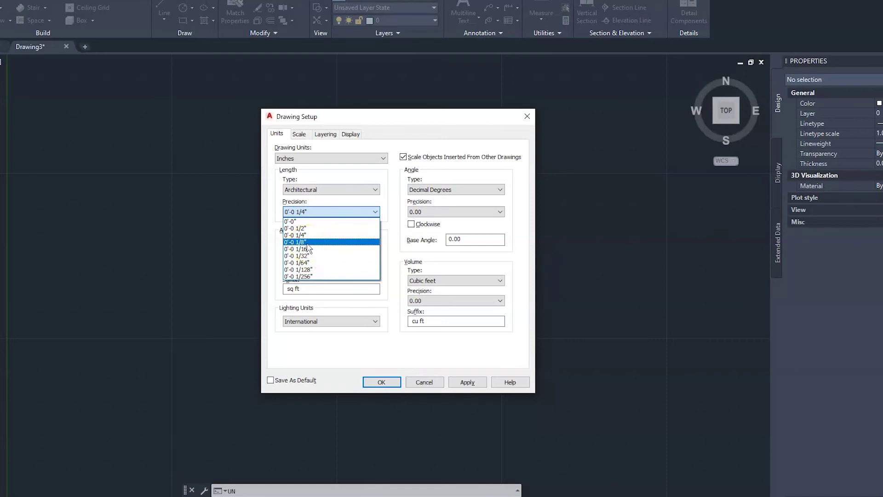
pyautogui.click(324, 241)
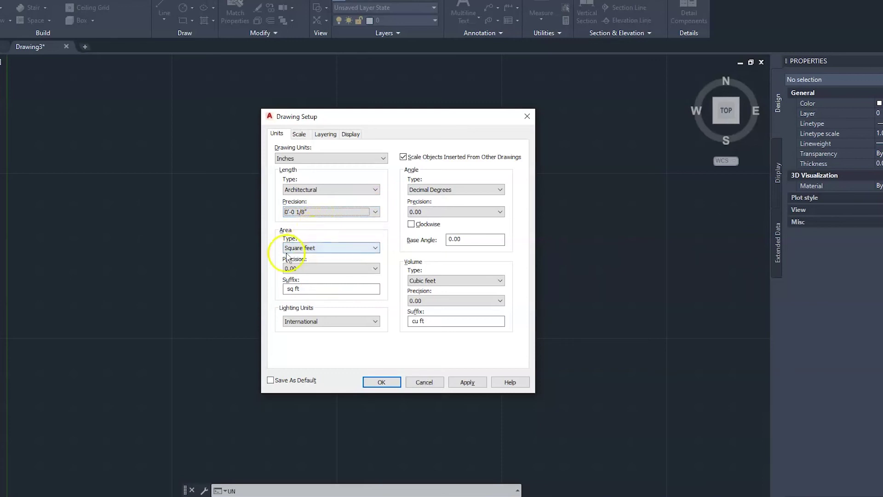
# Review the area type and precision, volume type and precision, and angle type.
pyautogui.click(307, 248)
pyautogui.click(309, 253)
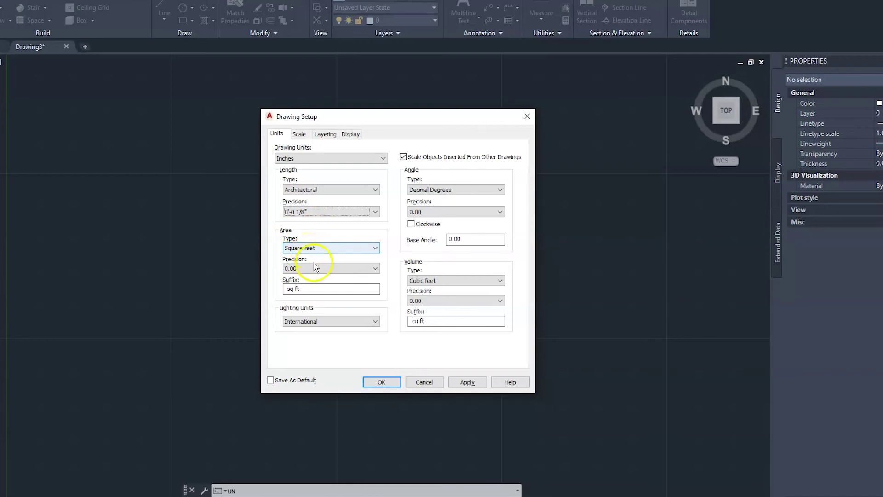
pyautogui.click(298, 273)
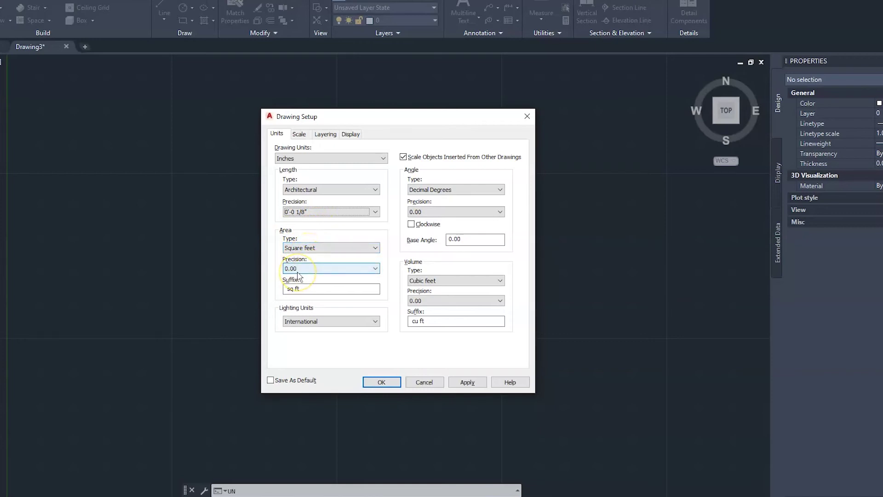
pyautogui.click(427, 281)
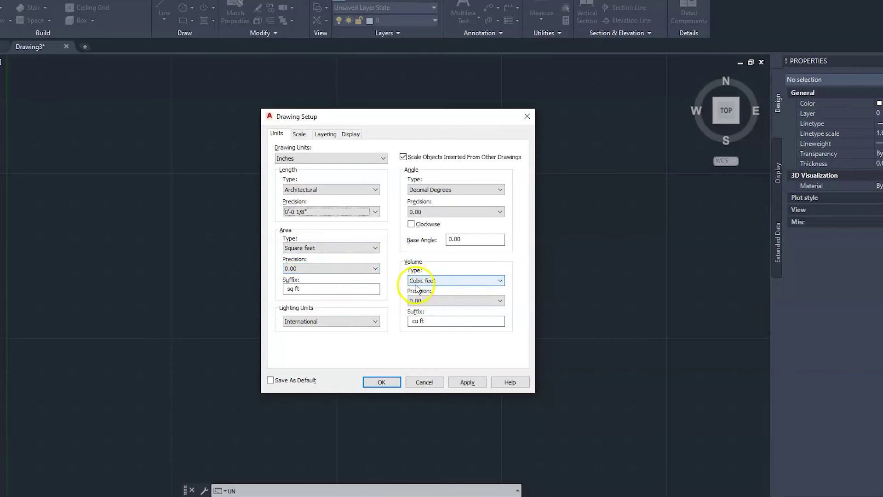
pyautogui.click(415, 301)
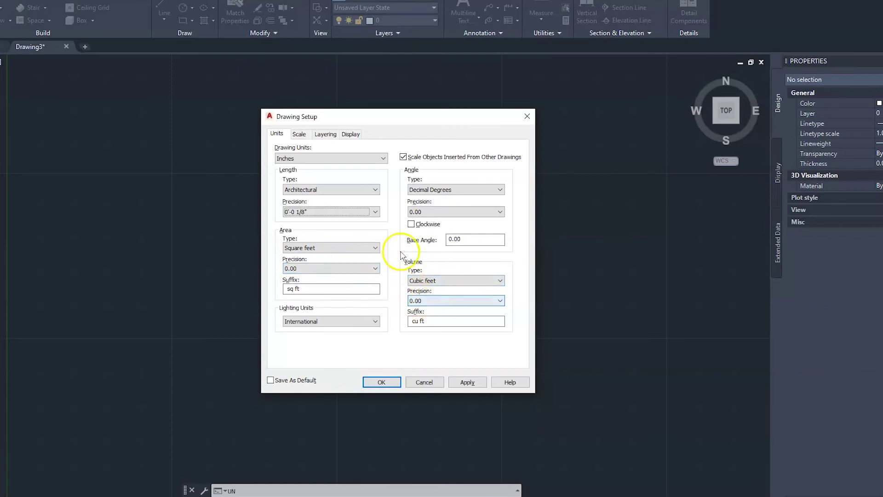
pyautogui.click(435, 190)
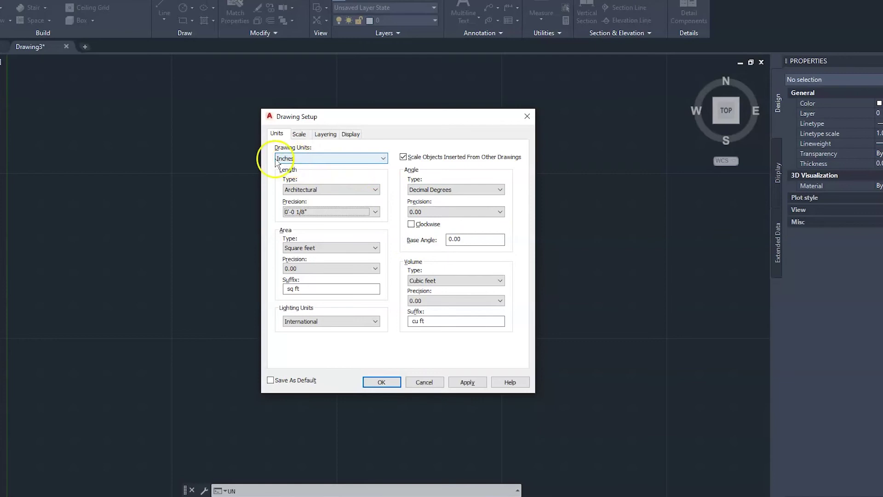
# Try Engineering length type, then revert to Architectural, which resets precision to 0'-0 1/4".
pyautogui.click(307, 189)
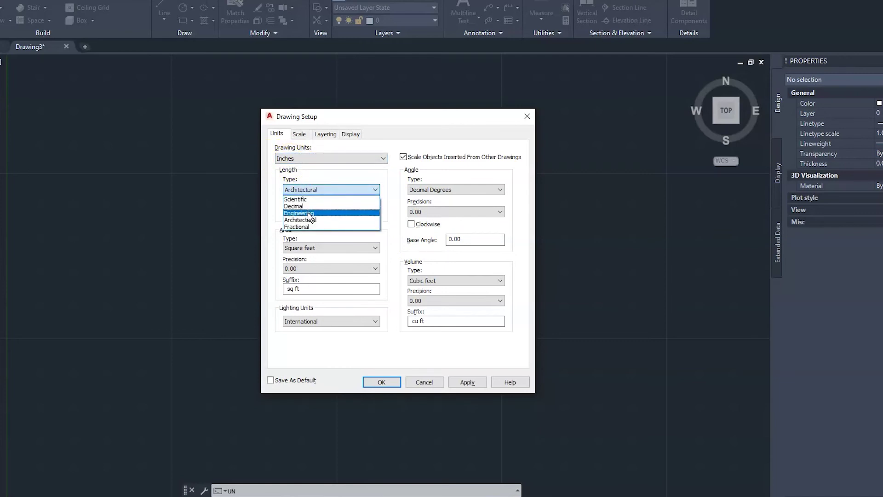
pyautogui.click(308, 213)
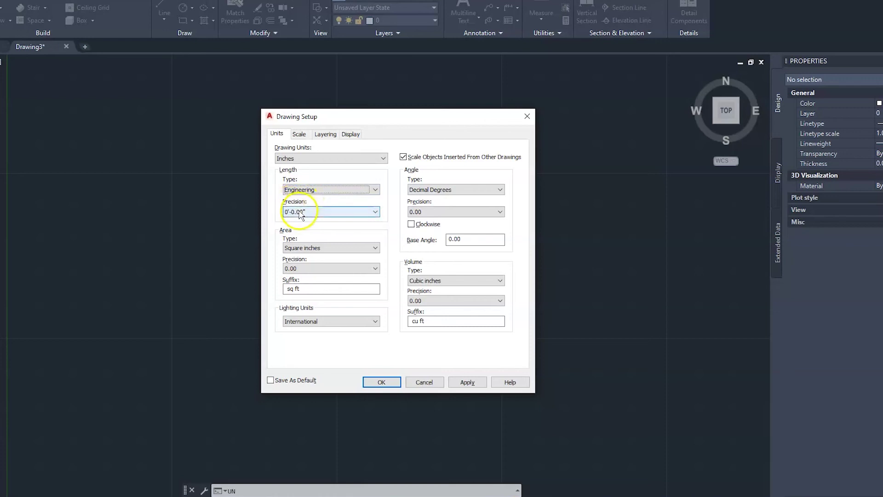
pyautogui.click(299, 214)
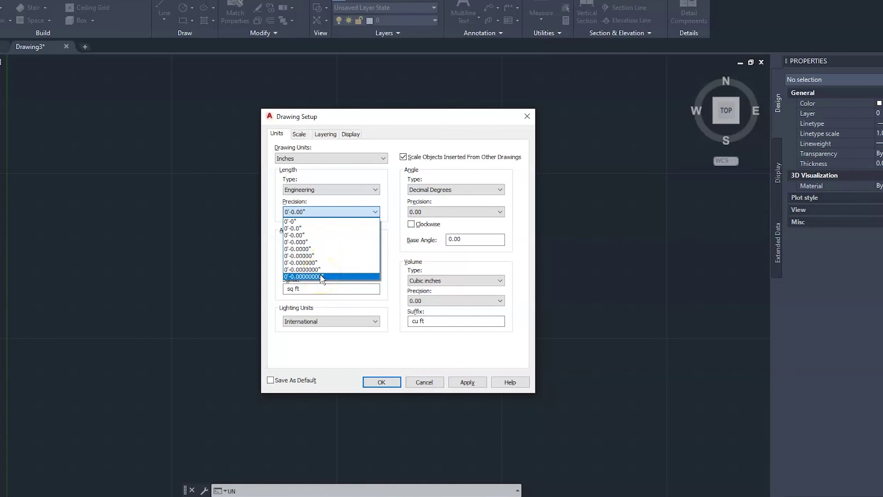
pyautogui.click(340, 189)
pyautogui.click(340, 189)
pyautogui.click(311, 221)
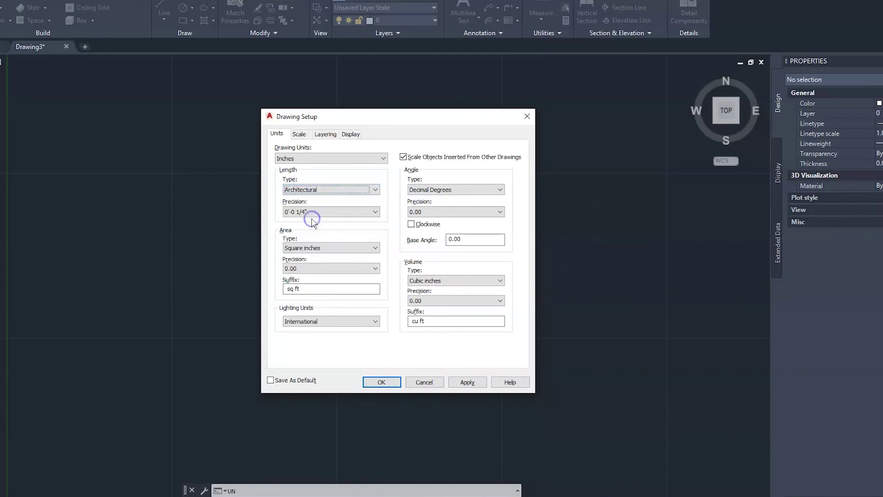
pyautogui.moveTo(366, 119); pyautogui.dragTo(355, 120)
pyautogui.click(394, 274)
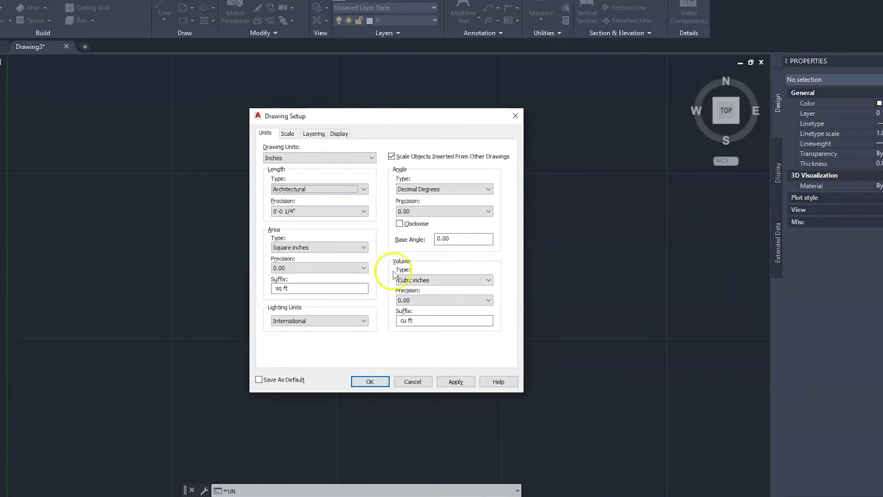
# Apply the Inches/Architectural units with 'Rescale modelspace and paperspace objects', then confirm with OK.
pyautogui.click(454, 382)
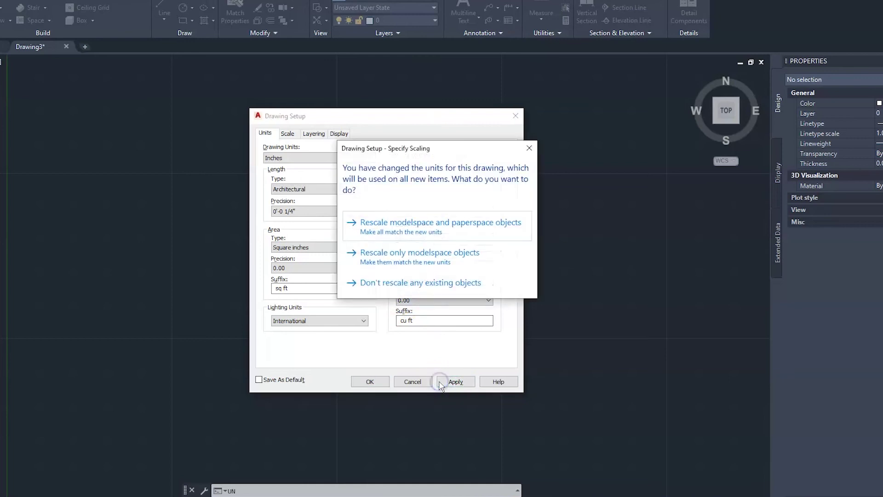
pyautogui.moveTo(396, 149)
pyautogui.mouseDown()
pyautogui.moveTo(482, 140)
pyautogui.moveTo(426, 140)
pyautogui.moveTo(436, 143)
pyautogui.mouseUp()
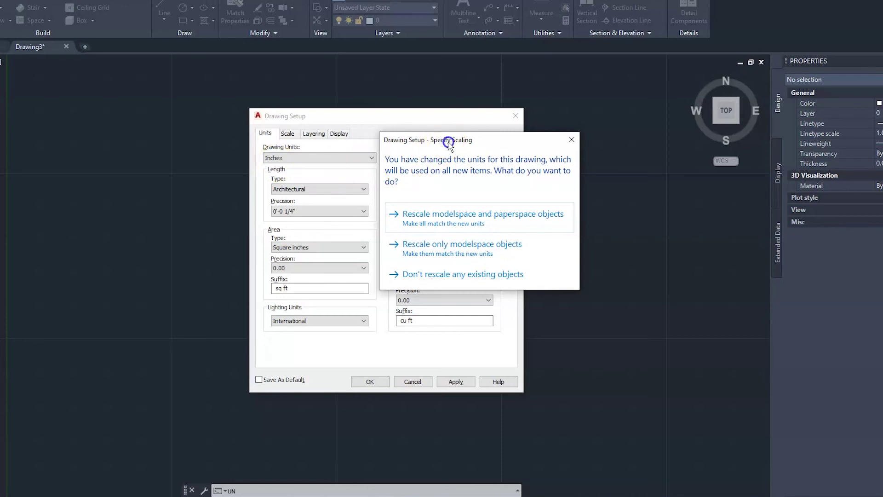
pyautogui.moveTo(449, 143); pyautogui.dragTo(451, 144)
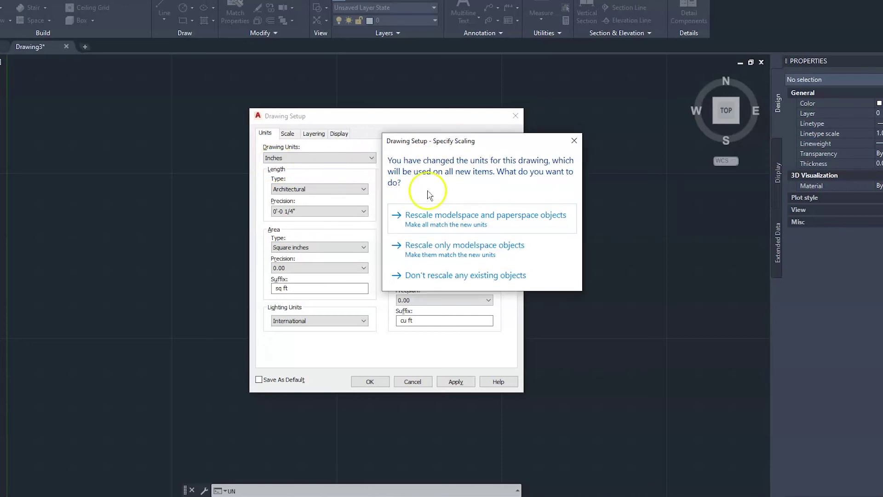
pyautogui.click(416, 227)
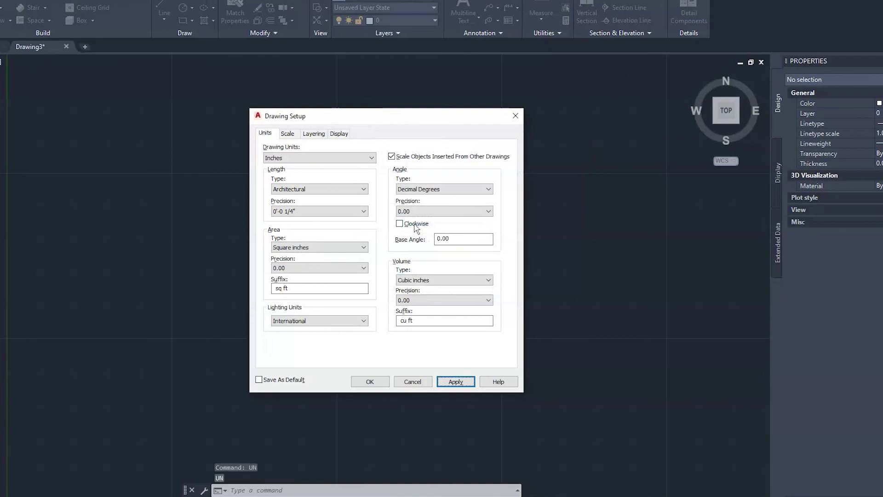
pyautogui.click(373, 383)
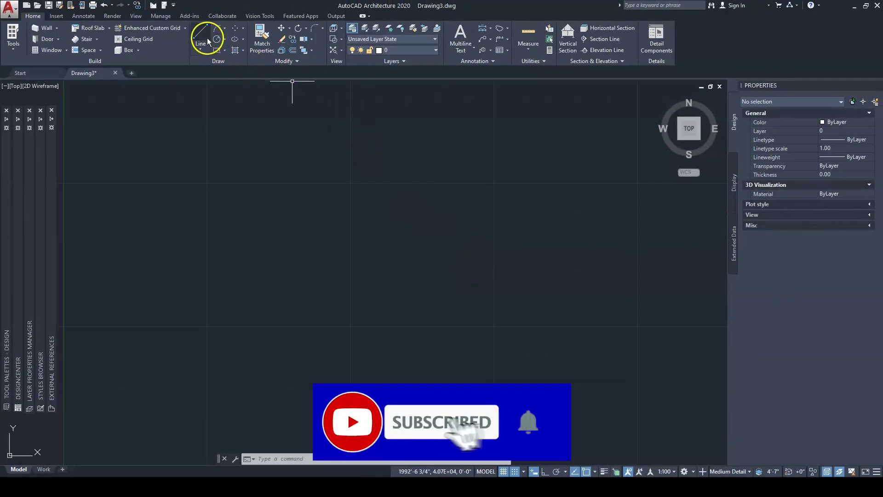
# Draw a line of length 1 from a picked point, zoom to extents, and select it.
pyautogui.click(202, 32)
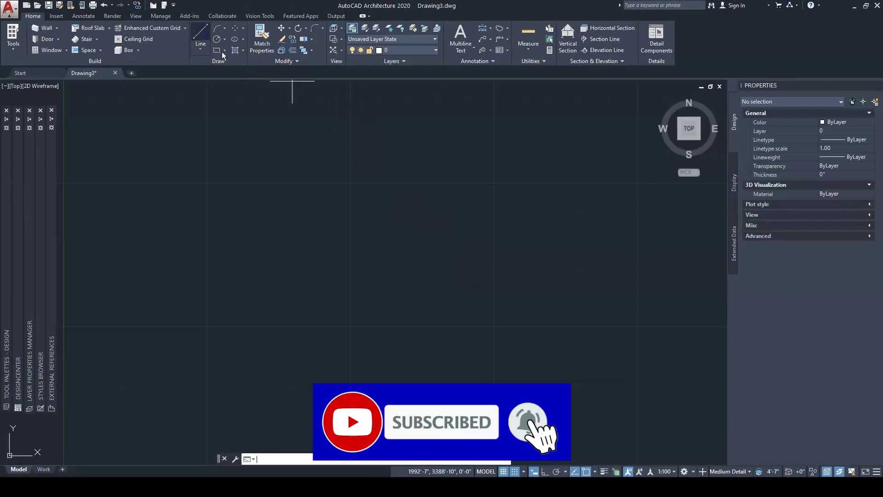
pyautogui.click(321, 225)
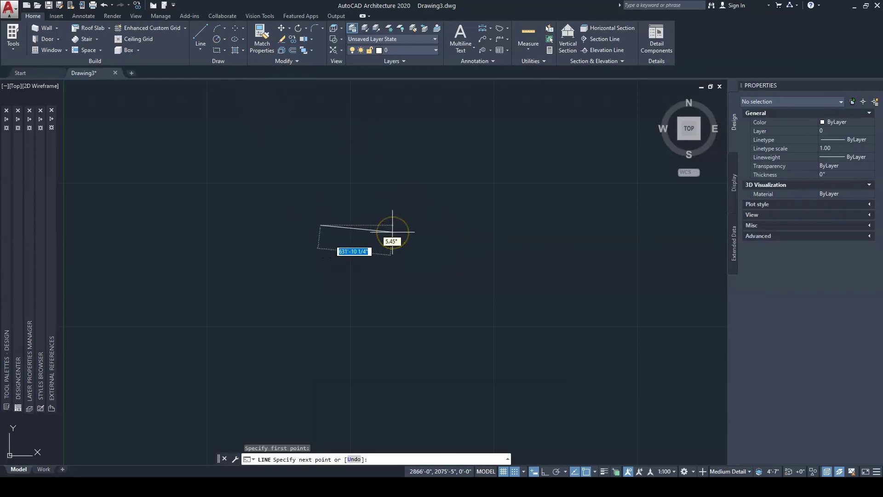
pyautogui.write('1')
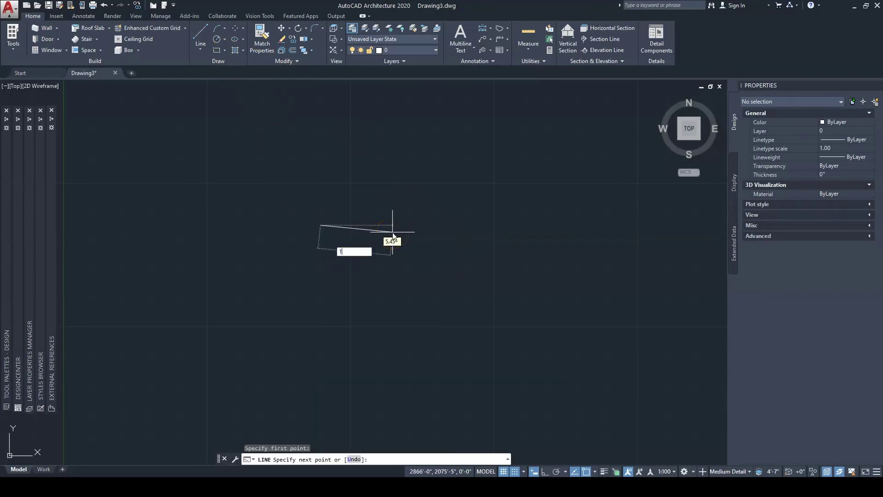
pyautogui.press('Return')
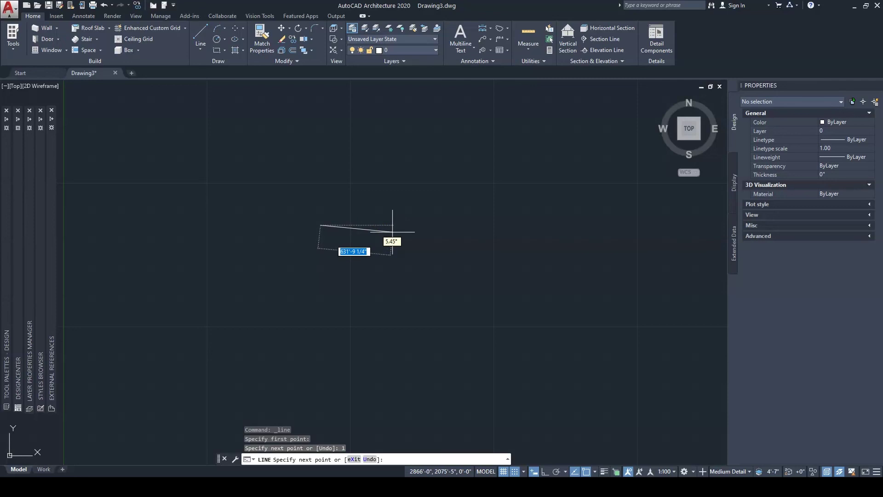
pyautogui.press('Escape')
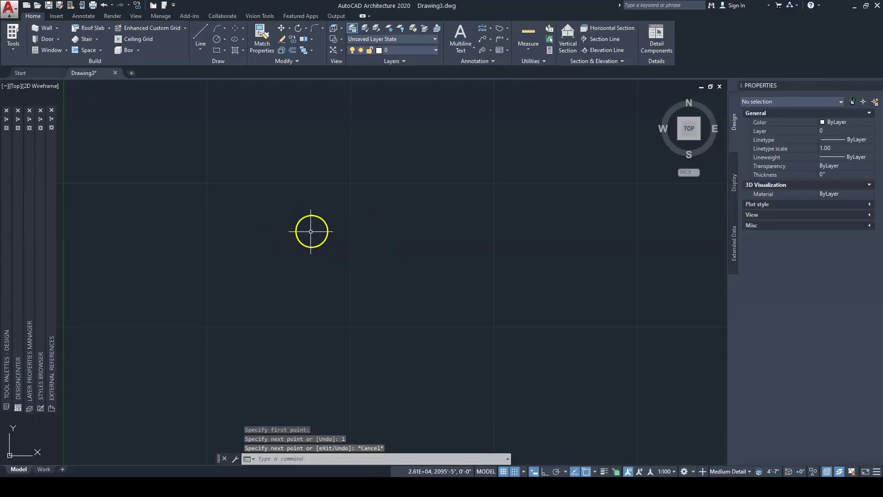
pyautogui.middleClick(311, 232)
pyautogui.middleClick(311, 231)
pyautogui.scroll(-2, 319, 239)
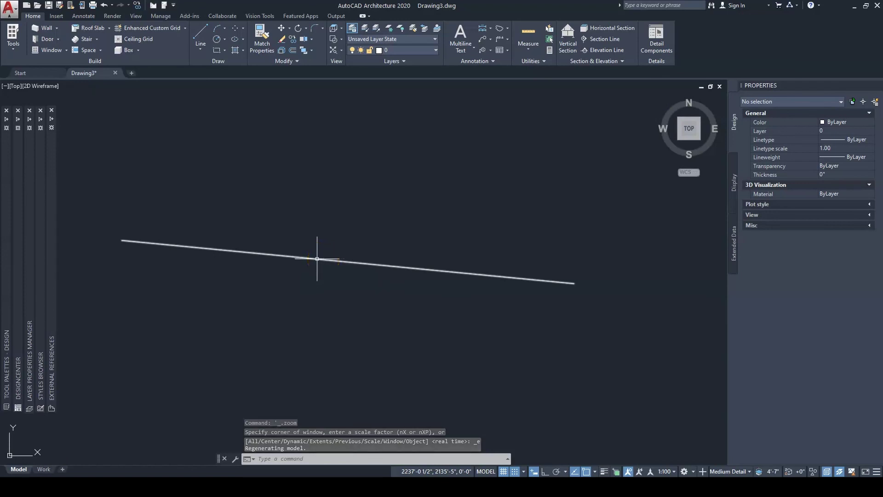
pyautogui.click(317, 259)
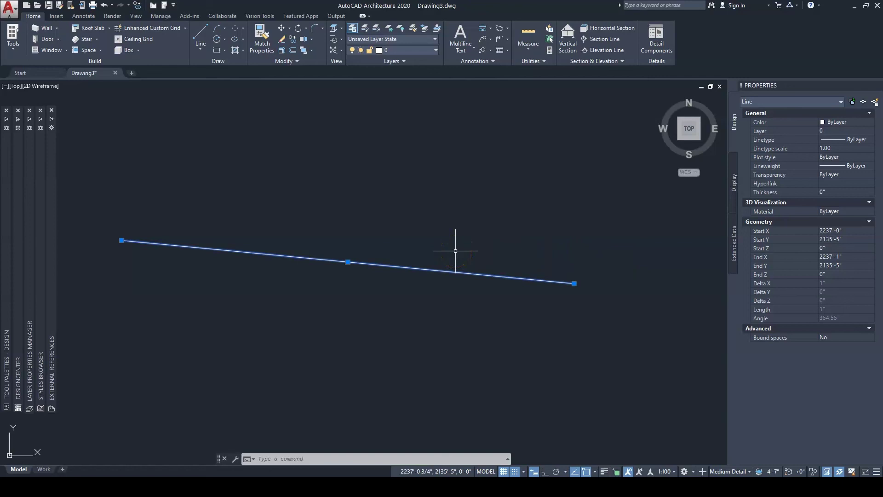
# Scroll the Properties palette to read the line's 1" length and feet-inch coordinates.
pyautogui.scroll(-2, 410, 243)
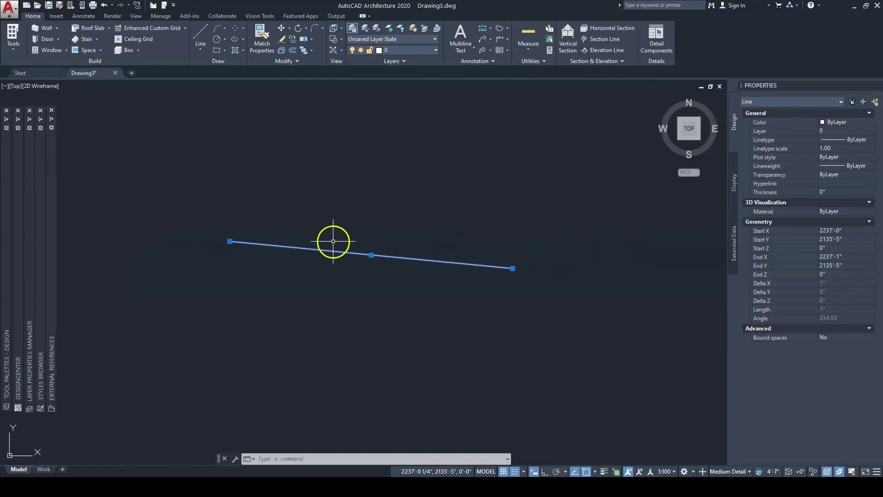